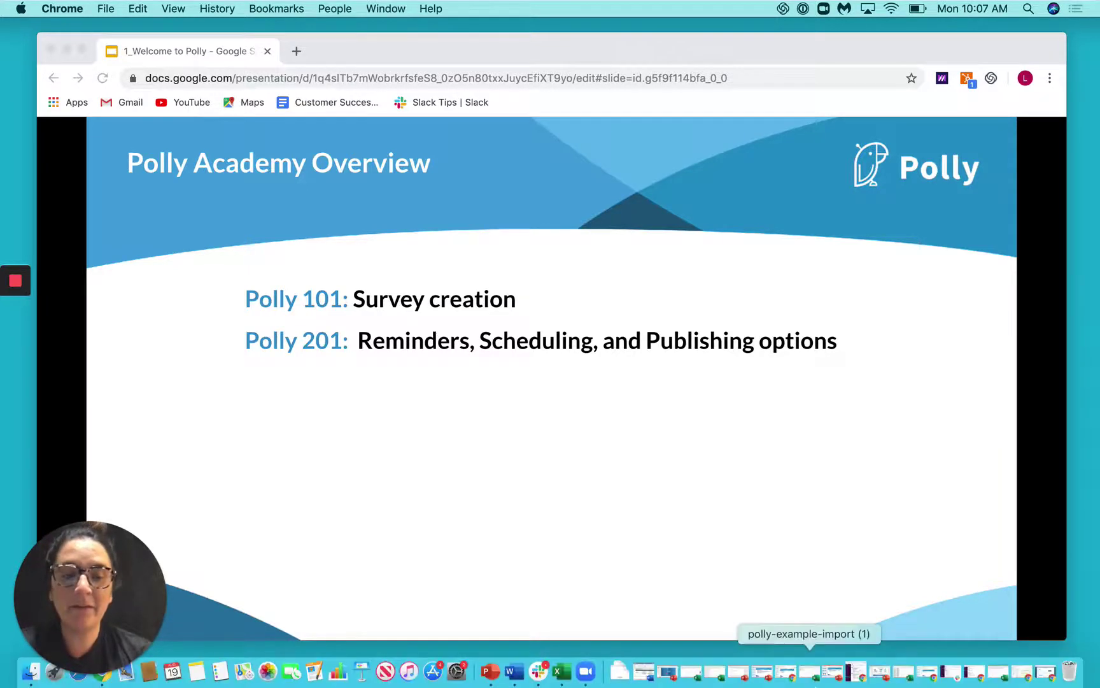
# Switch to the Polly survey editor and schedule the recurring survey to go out on Aug 20, 2019 at 11:00 AM
pyautogui.click(1041, 681)
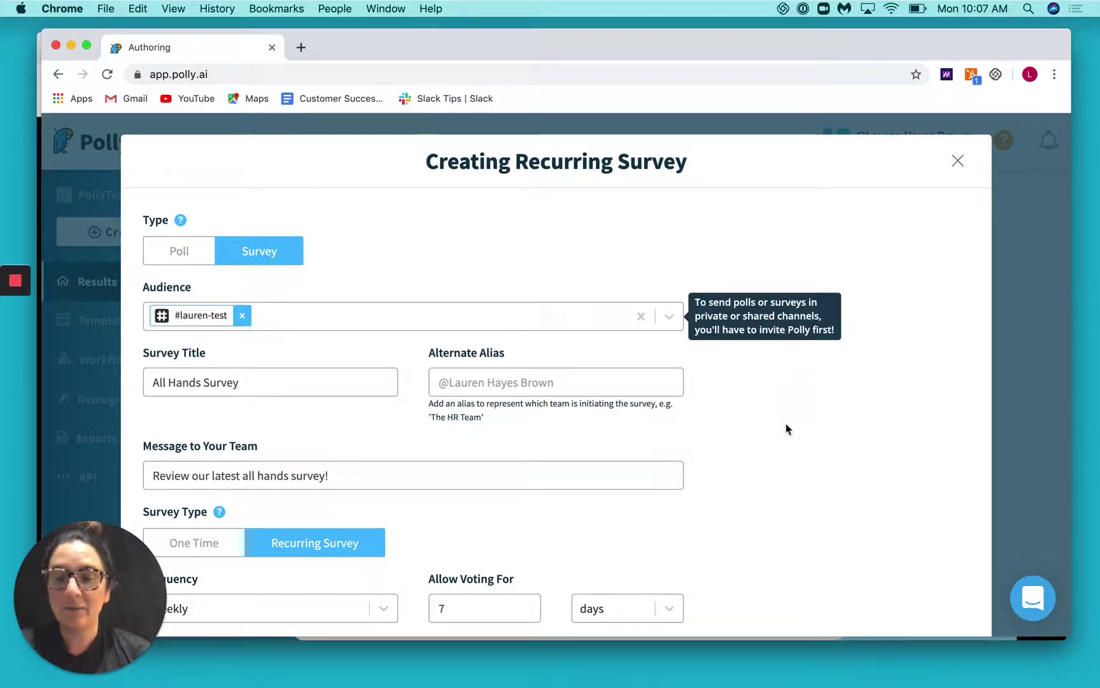
pyautogui.scroll(-7, 786, 422)
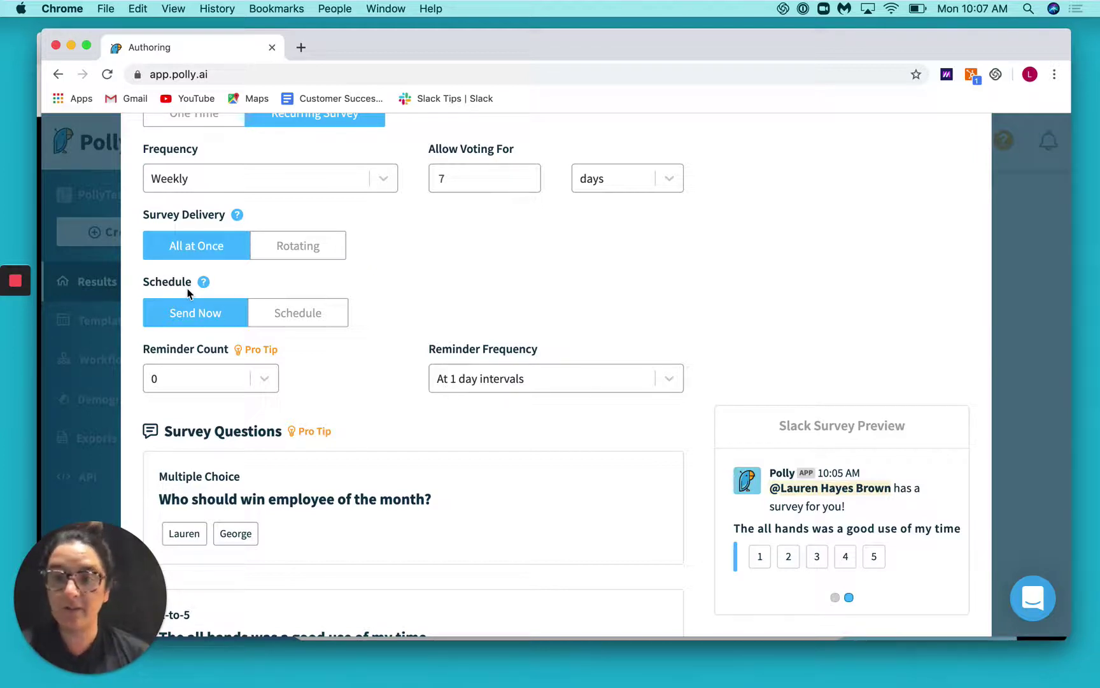
pyautogui.click(267, 311)
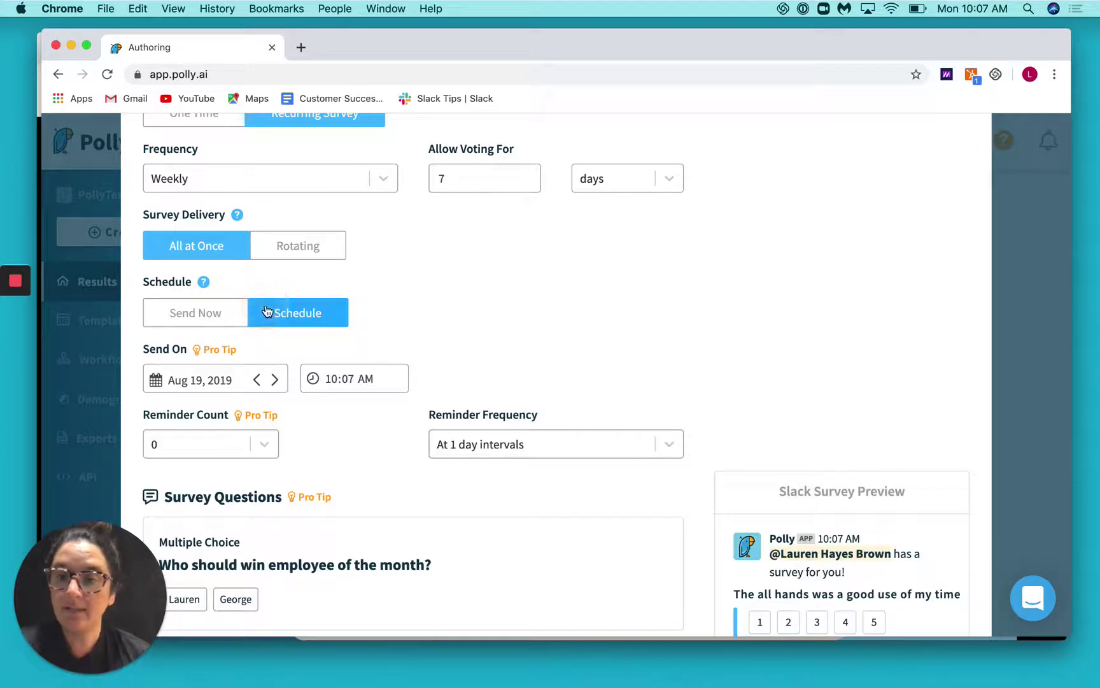
pyautogui.click(196, 382)
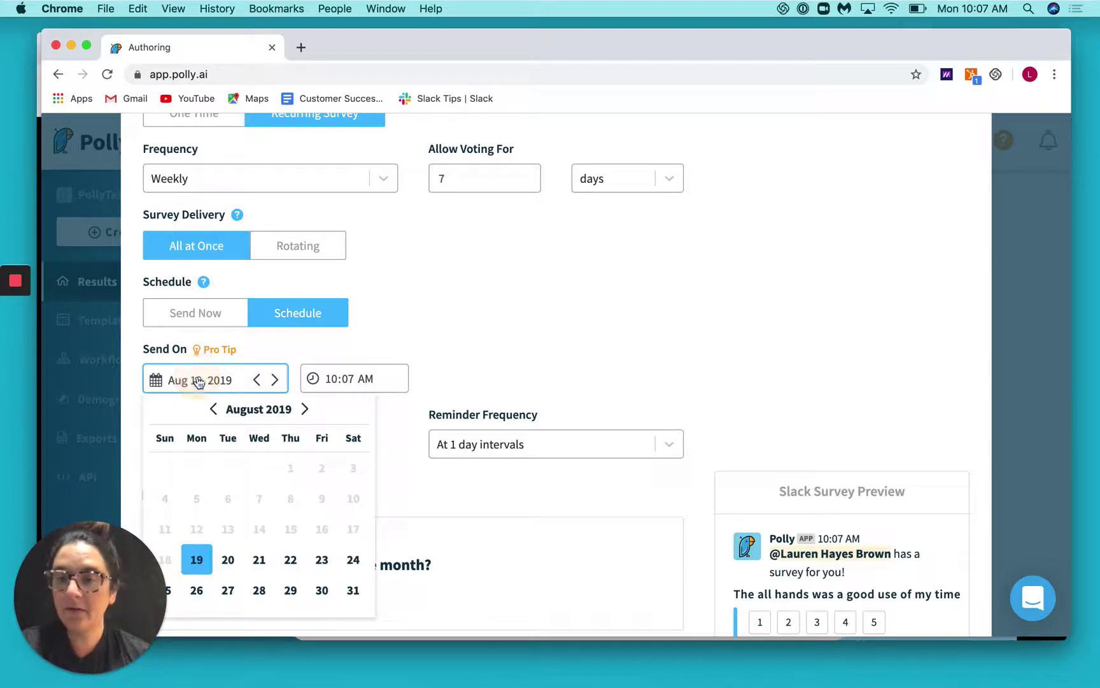
pyautogui.click(228, 557)
pyautogui.click(336, 379)
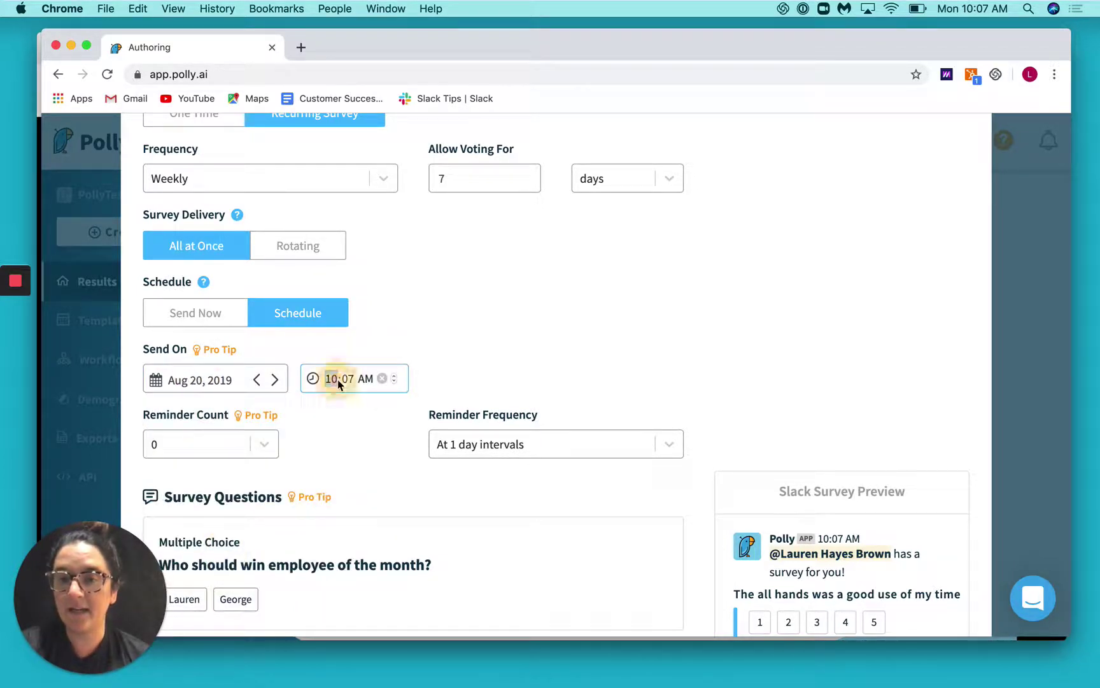
pyautogui.write('11:')
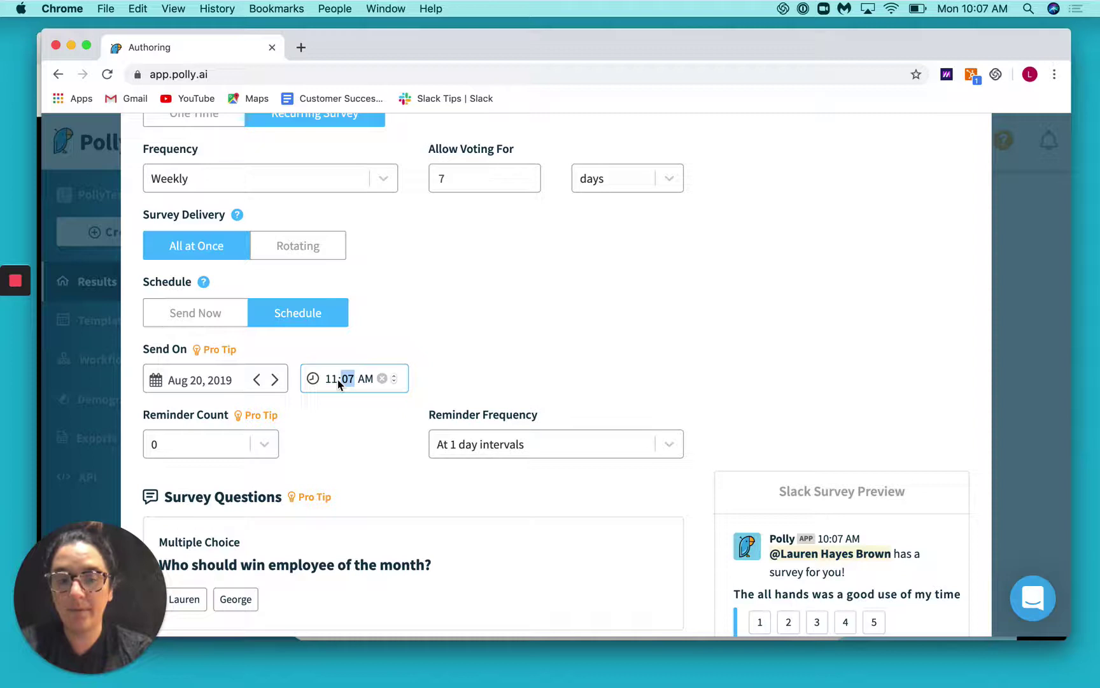
pyautogui.write('00')
pyautogui.click(579, 348)
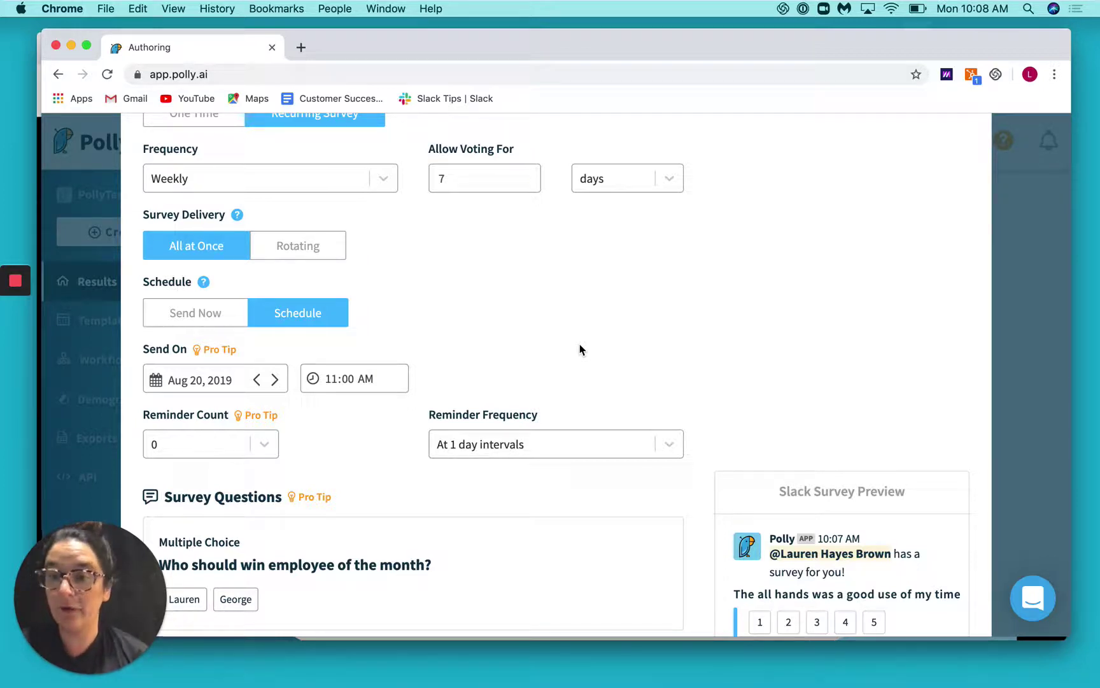
# Set the survey's reminder count to 2
pyautogui.scroll(-2, 580, 345)
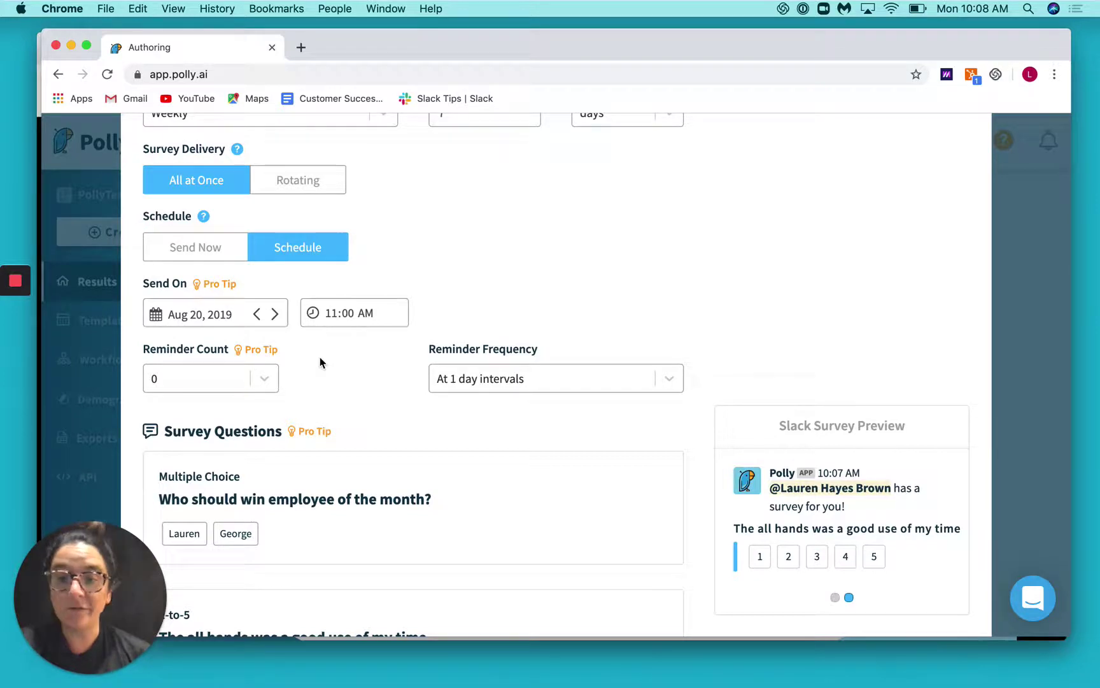
pyautogui.click(261, 381)
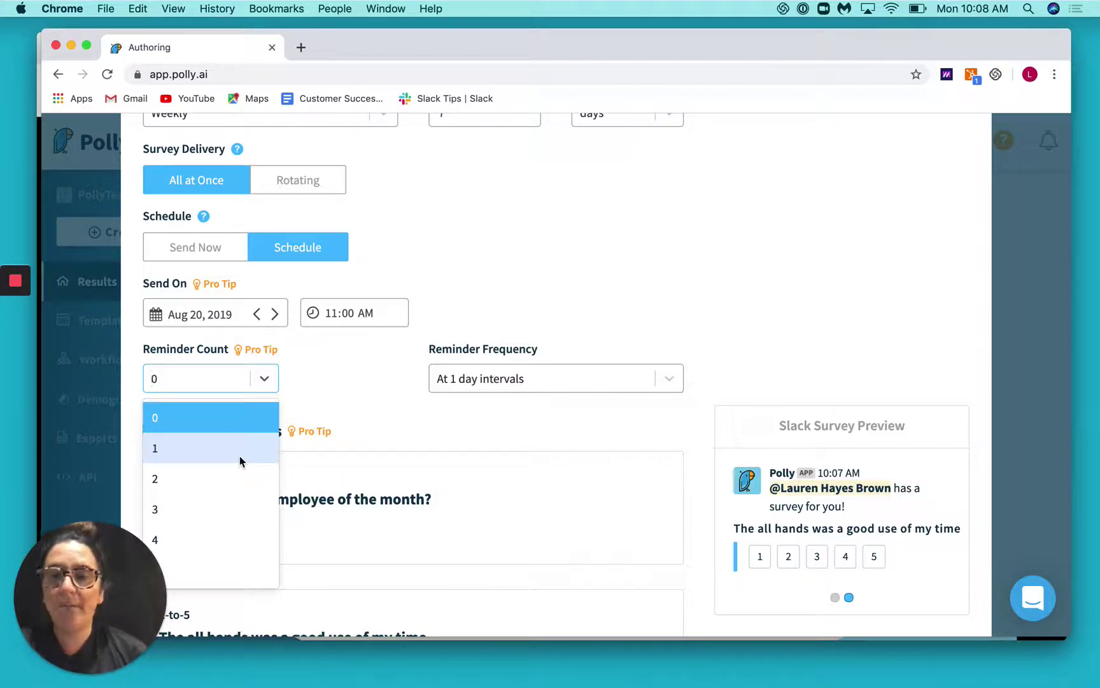
pyautogui.click(241, 473)
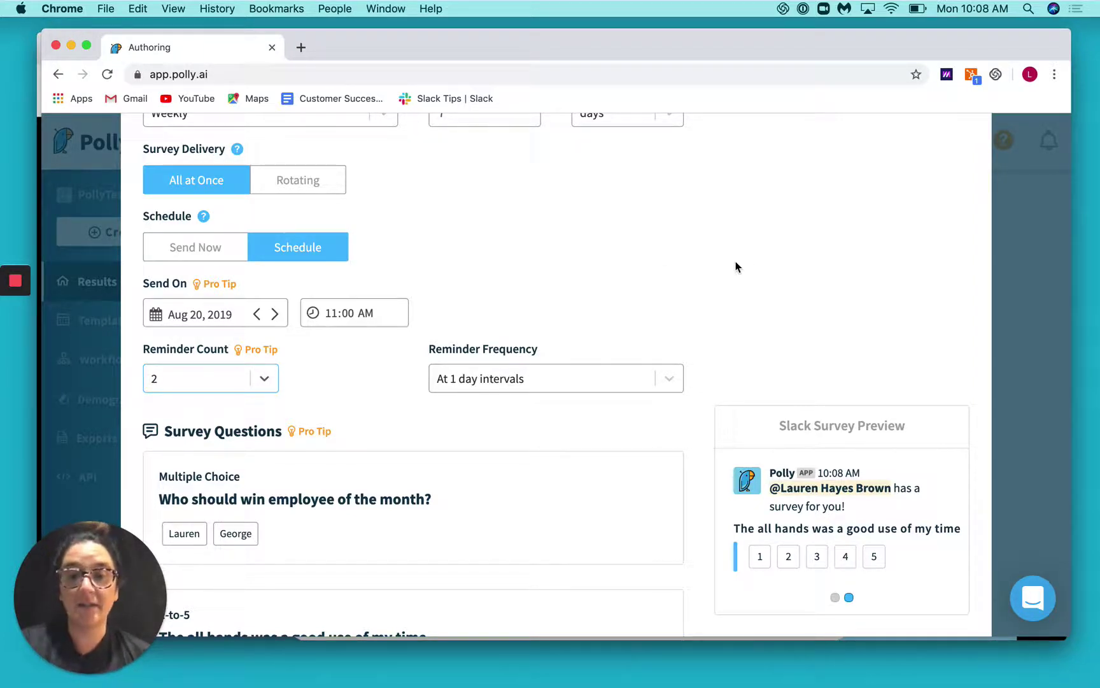
# Try the reminder frequency at 2 day intervals and return it to 1 day intervals
pyautogui.scroll(5, 735, 266)
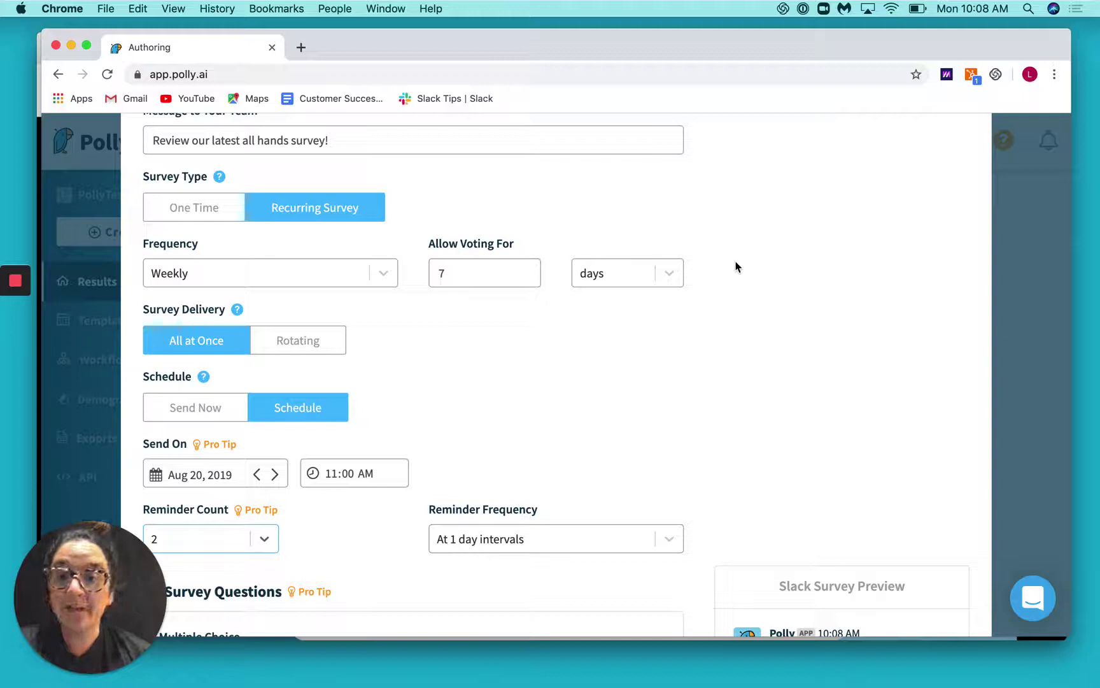
pyautogui.scroll(-5, 736, 267)
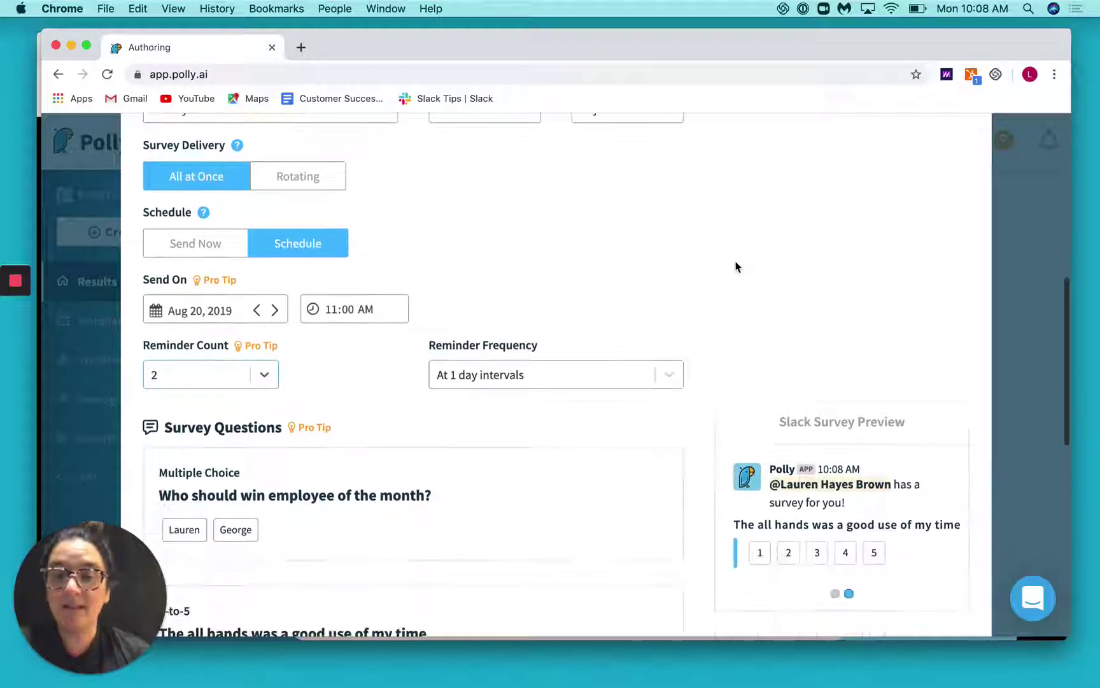
pyautogui.click(524, 376)
pyautogui.click(520, 442)
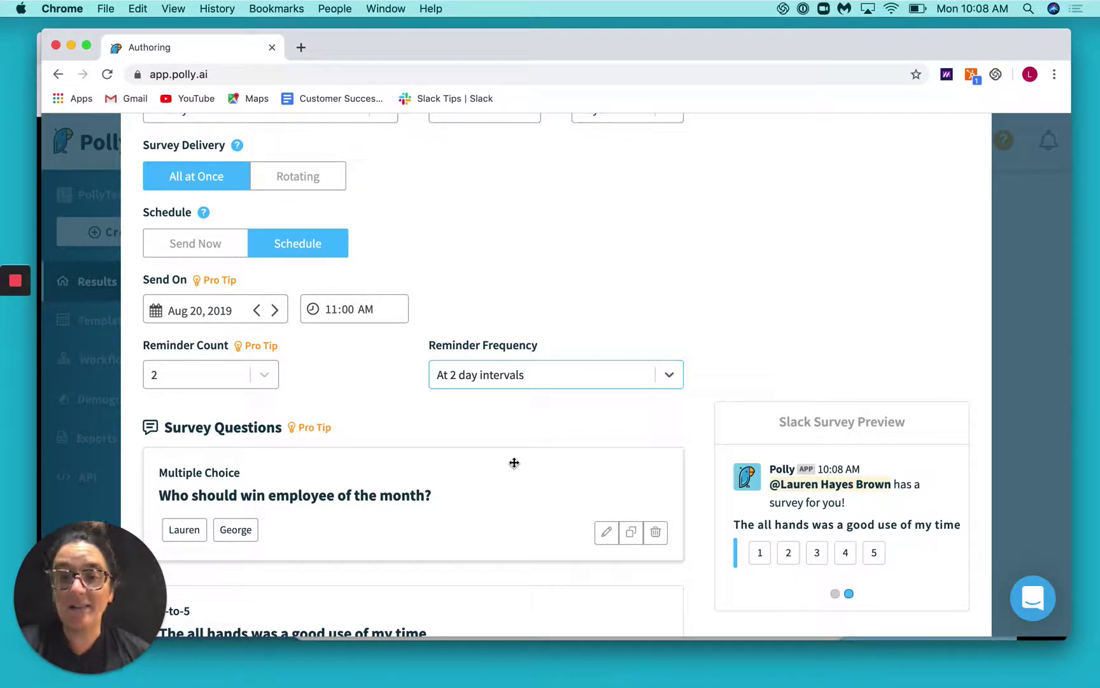
pyautogui.click(536, 382)
pyautogui.click(528, 415)
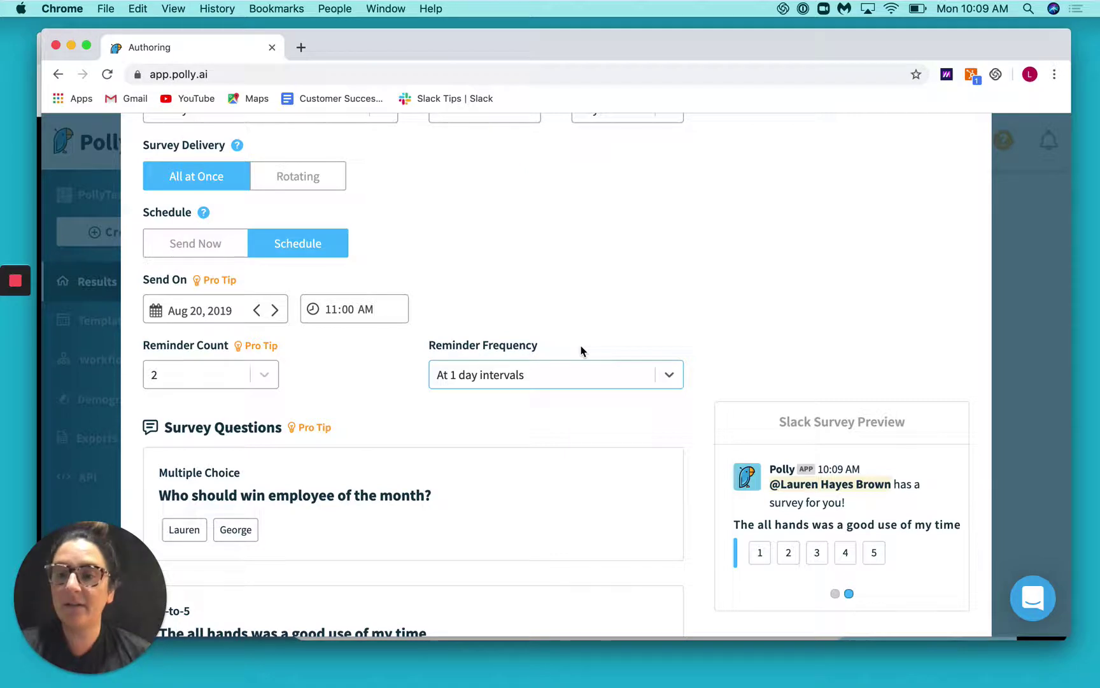
# Add the #general channel to the survey audience and review the result-sharing and response anonymity settings
pyautogui.scroll(10, 581, 350)
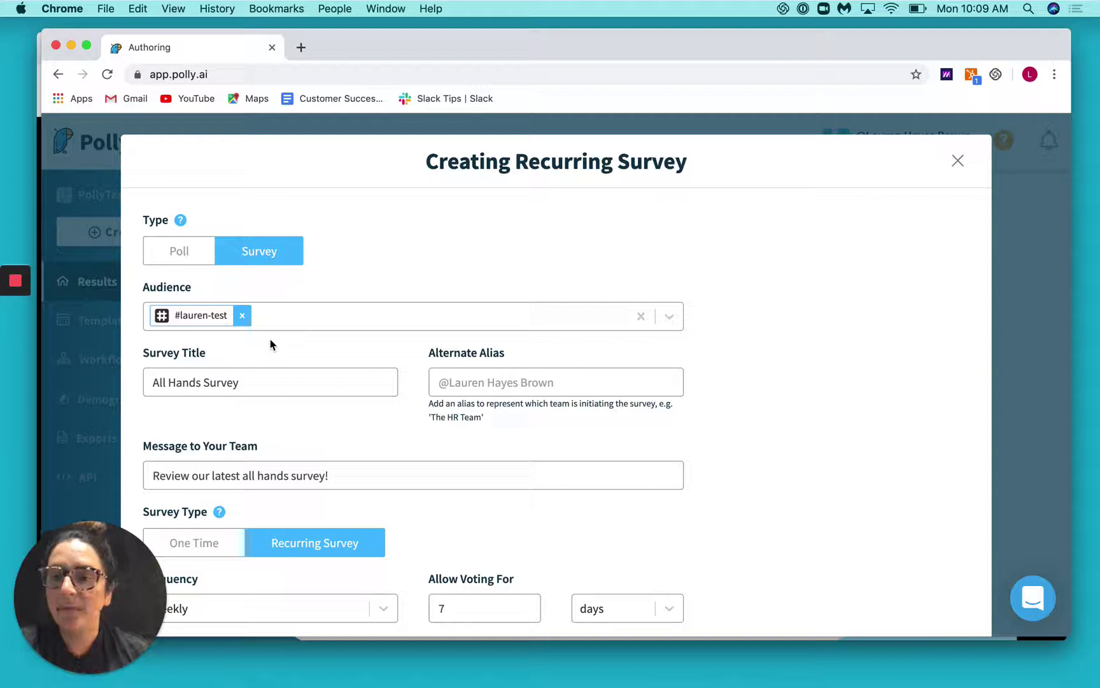
pyautogui.click(260, 317)
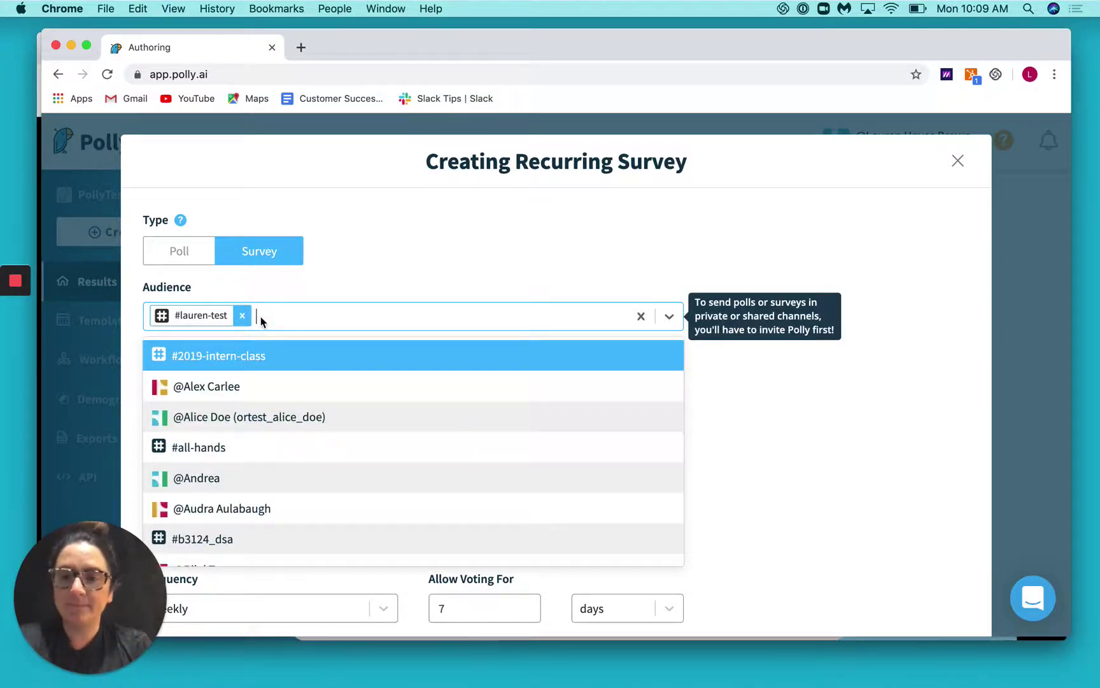
pyautogui.write('genera')
pyautogui.click(217, 386)
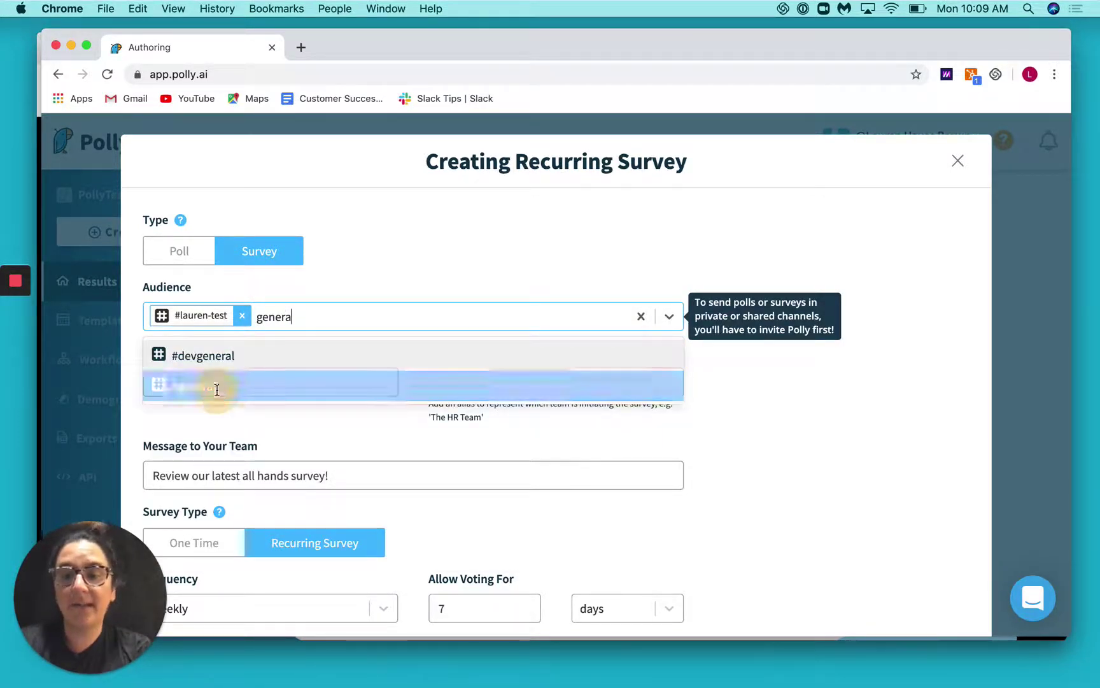
pyautogui.scroll(-15, 217, 390)
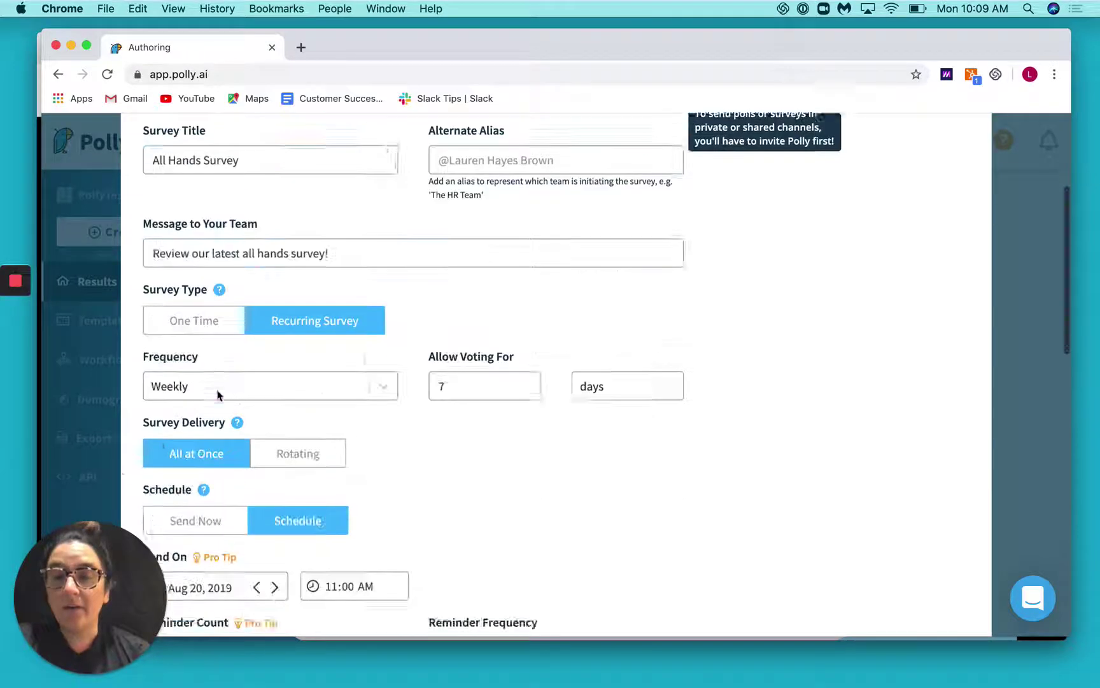
pyautogui.scroll(-5, 217, 395)
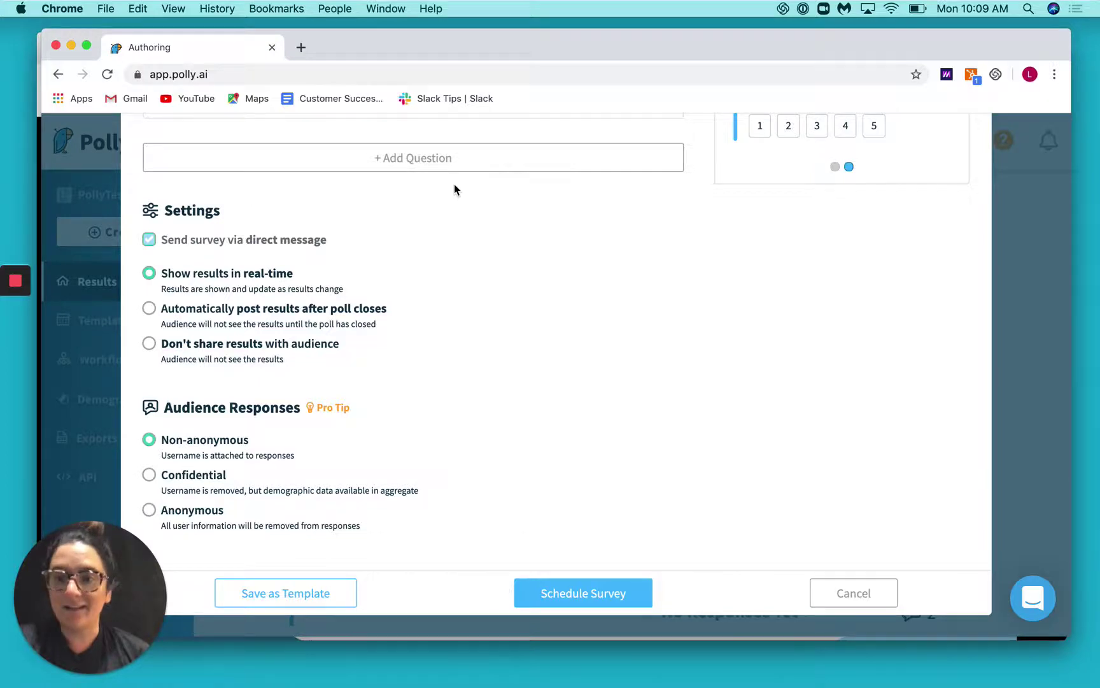
pyautogui.scroll(3, 455, 188)
pyautogui.scroll(12, 455, 185)
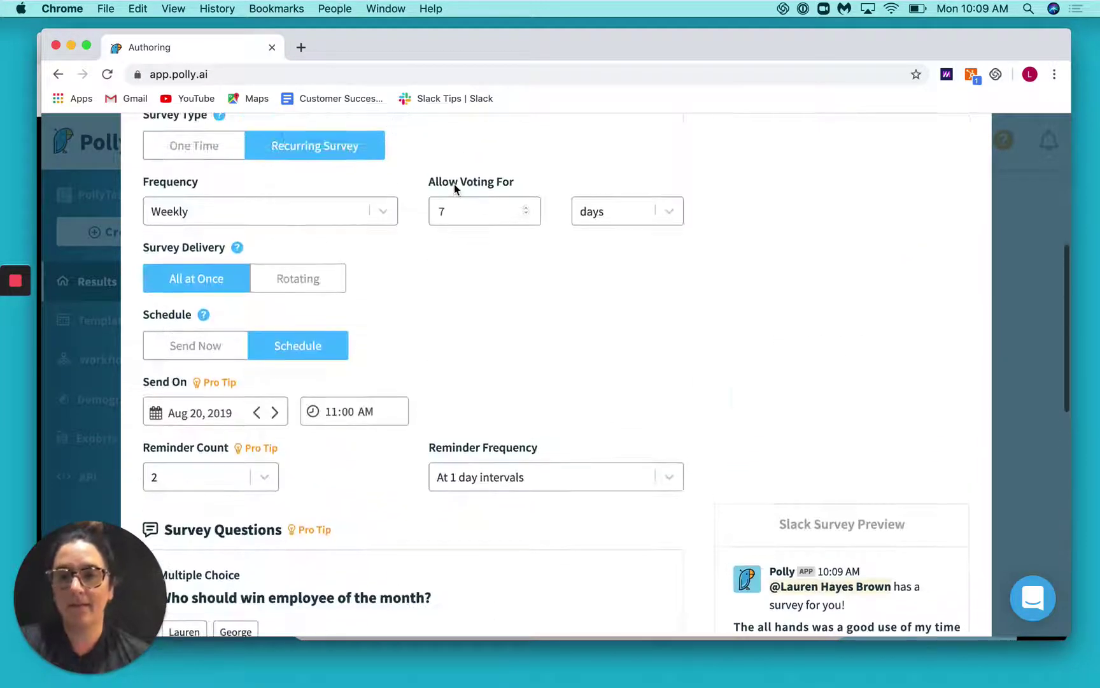
# Clear the channels from the survey audience and add the survey owner's own user as the only recipient
pyautogui.click(335, 315)
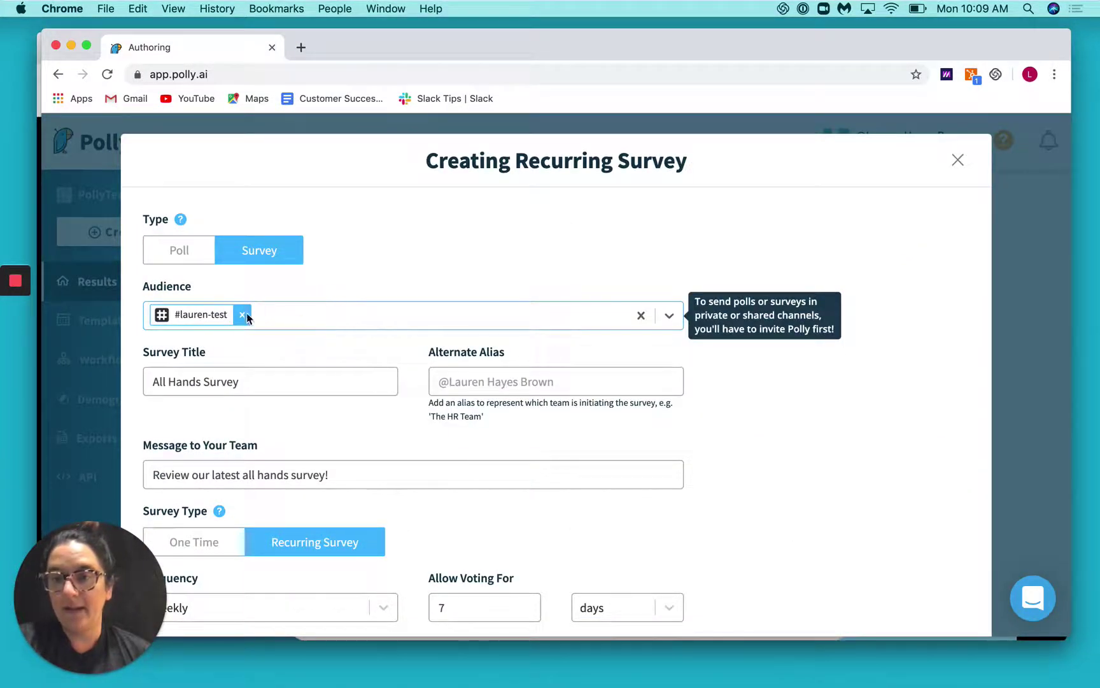
pyautogui.click(242, 314)
pyautogui.write('laure')
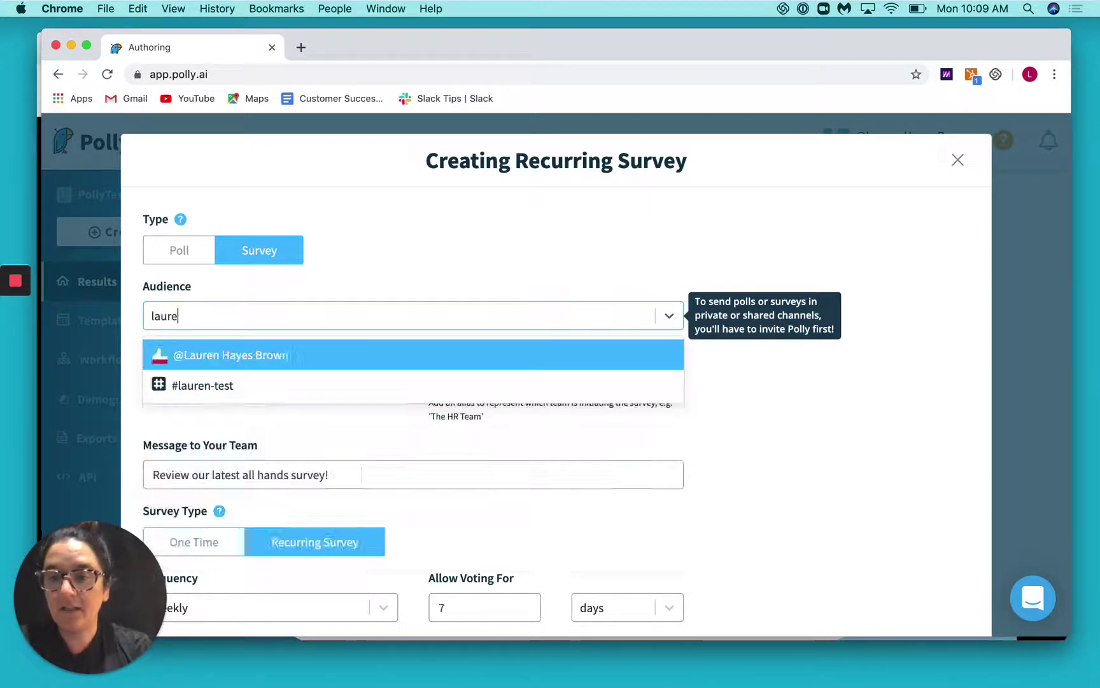
pyautogui.click(312, 353)
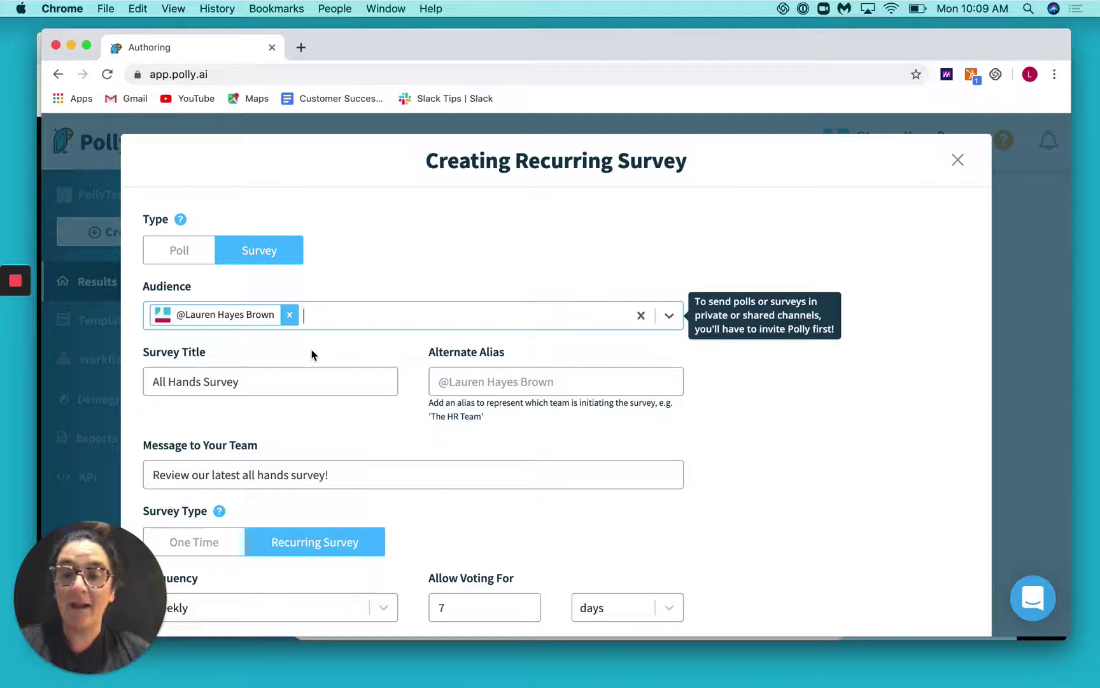
# Switch the survey's schedule to Send Now and send the survey
pyautogui.scroll(-15, 312, 353)
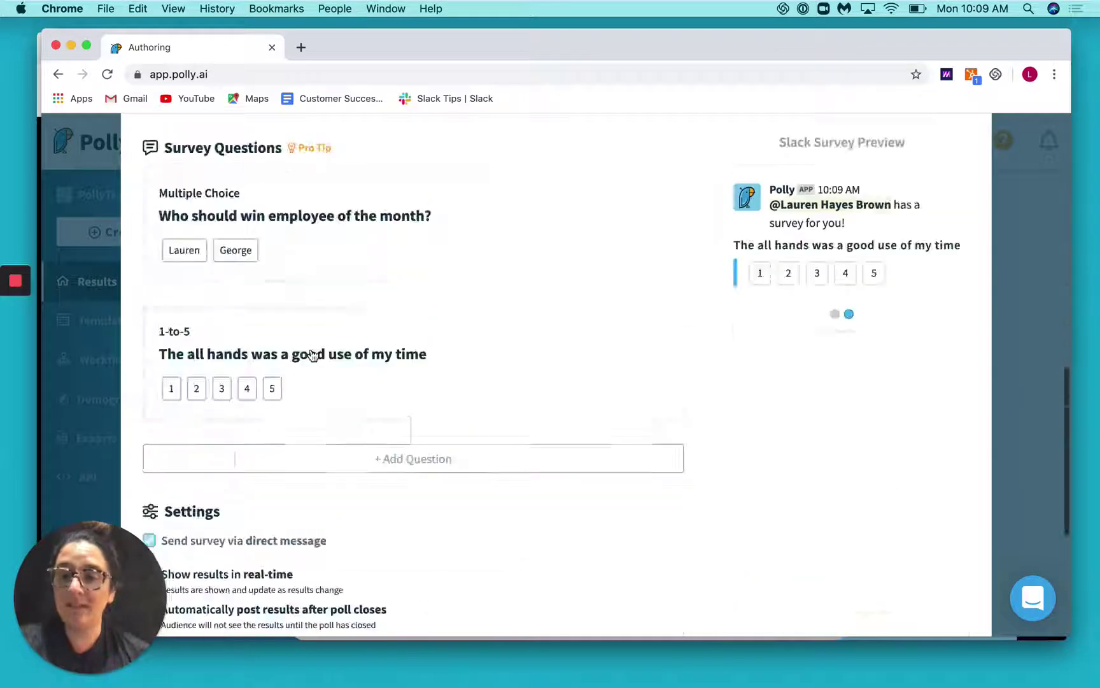
pyautogui.scroll(-4, 312, 350)
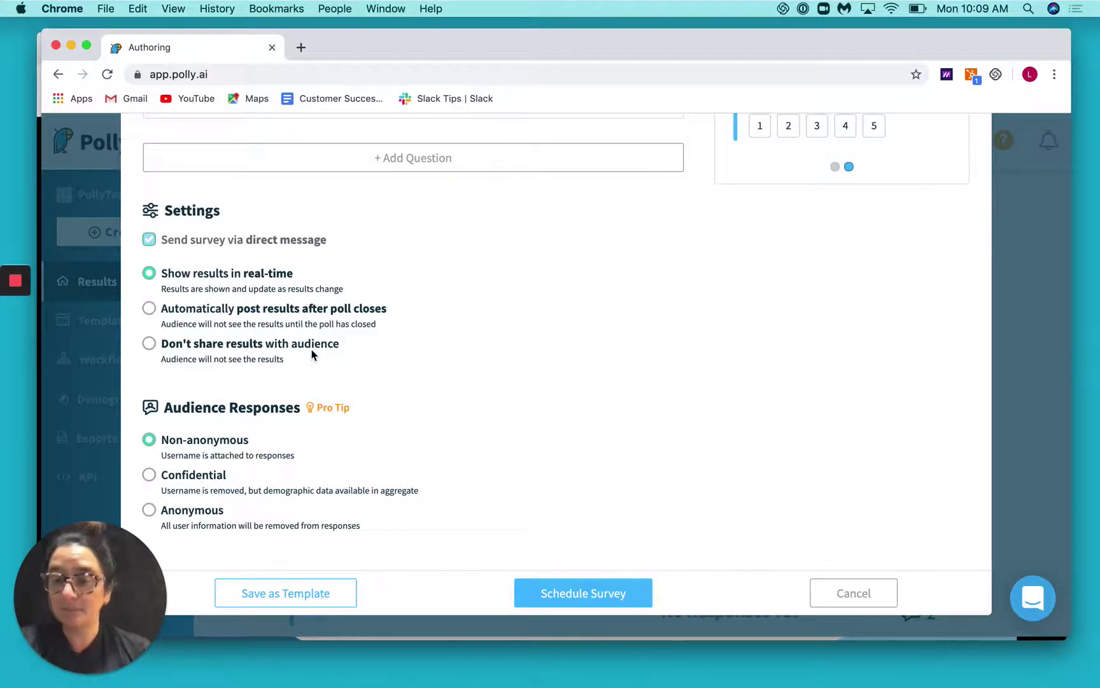
pyautogui.scroll(10, 312, 353)
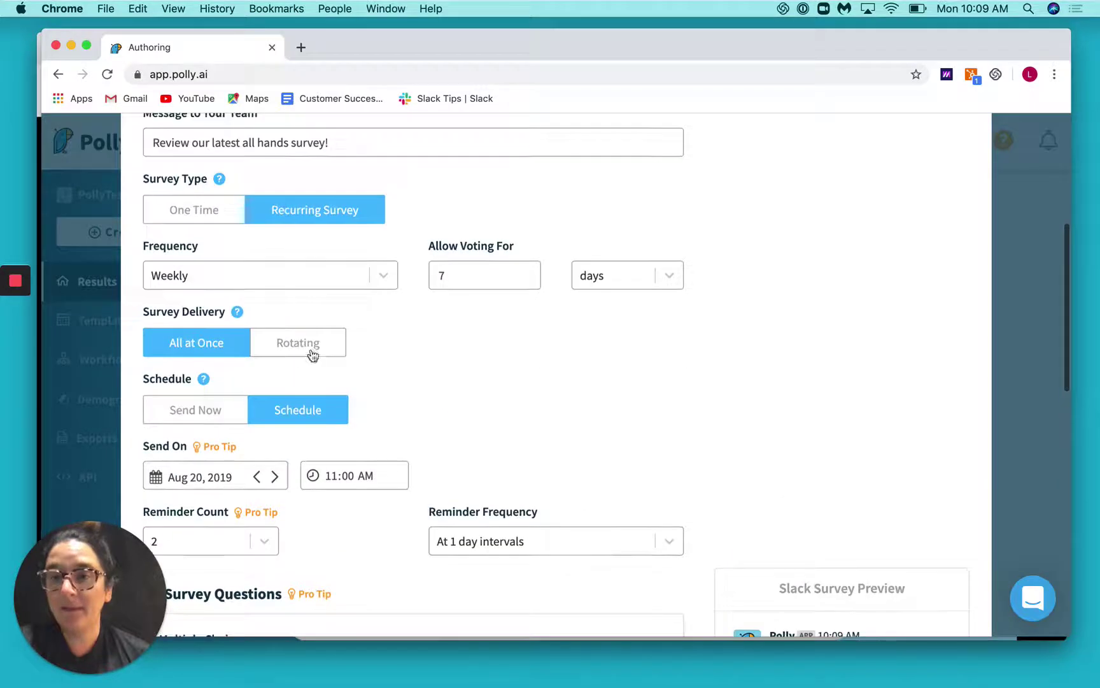
pyautogui.click(224, 411)
pyautogui.scroll(-10, 225, 416)
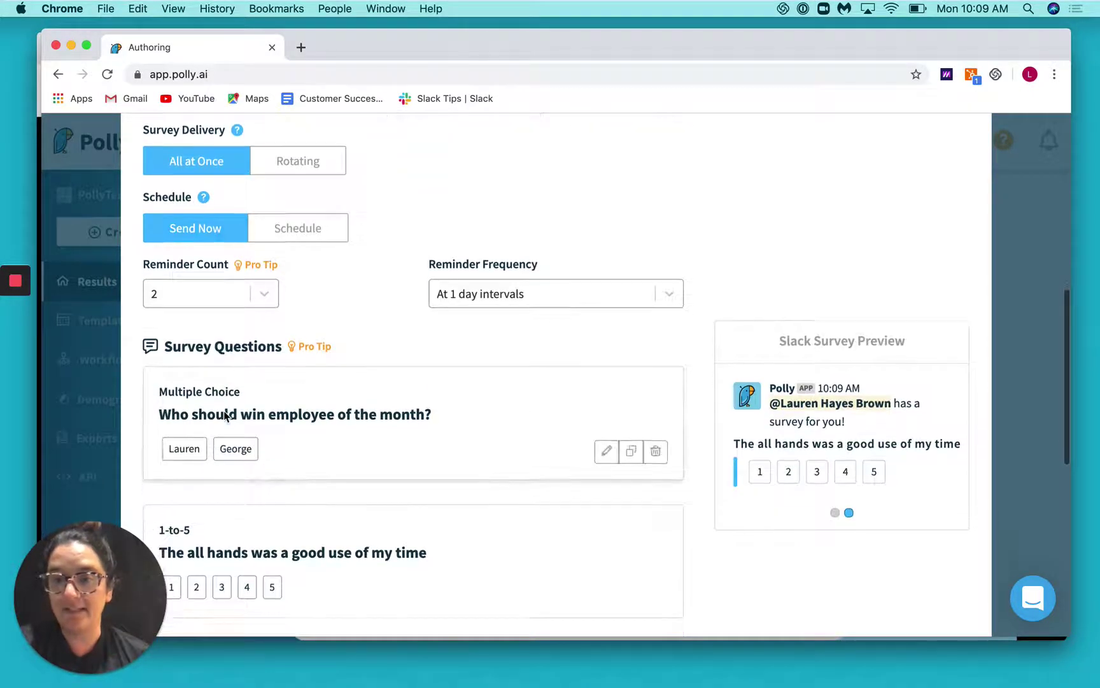
pyautogui.scroll(-3, 225, 415)
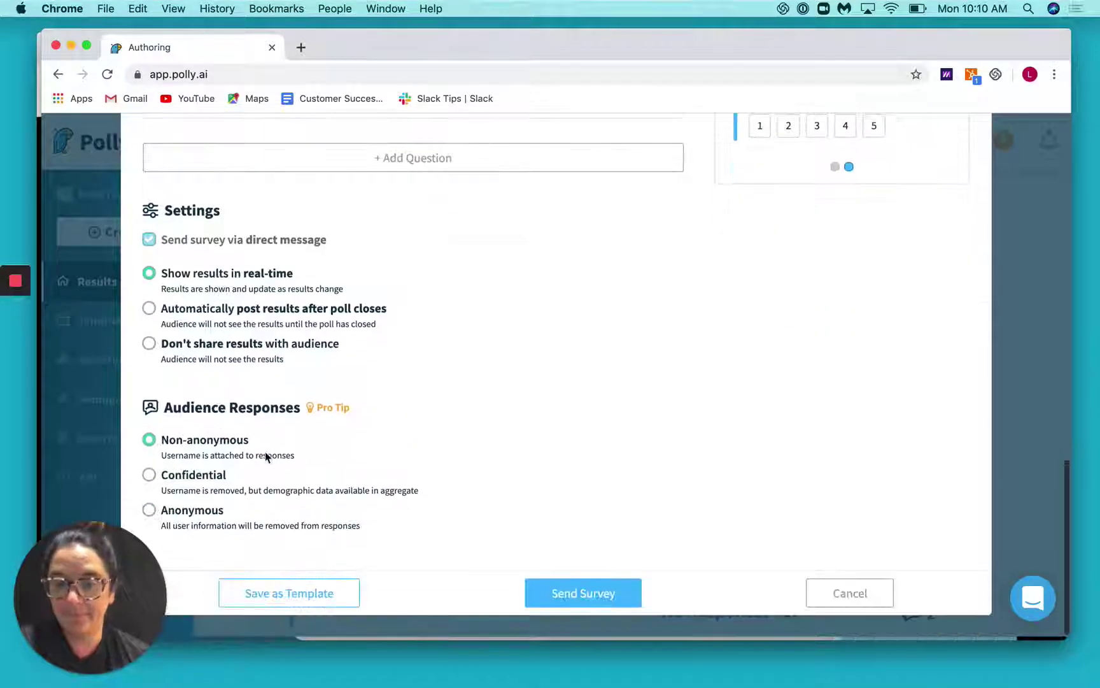
pyautogui.click(569, 593)
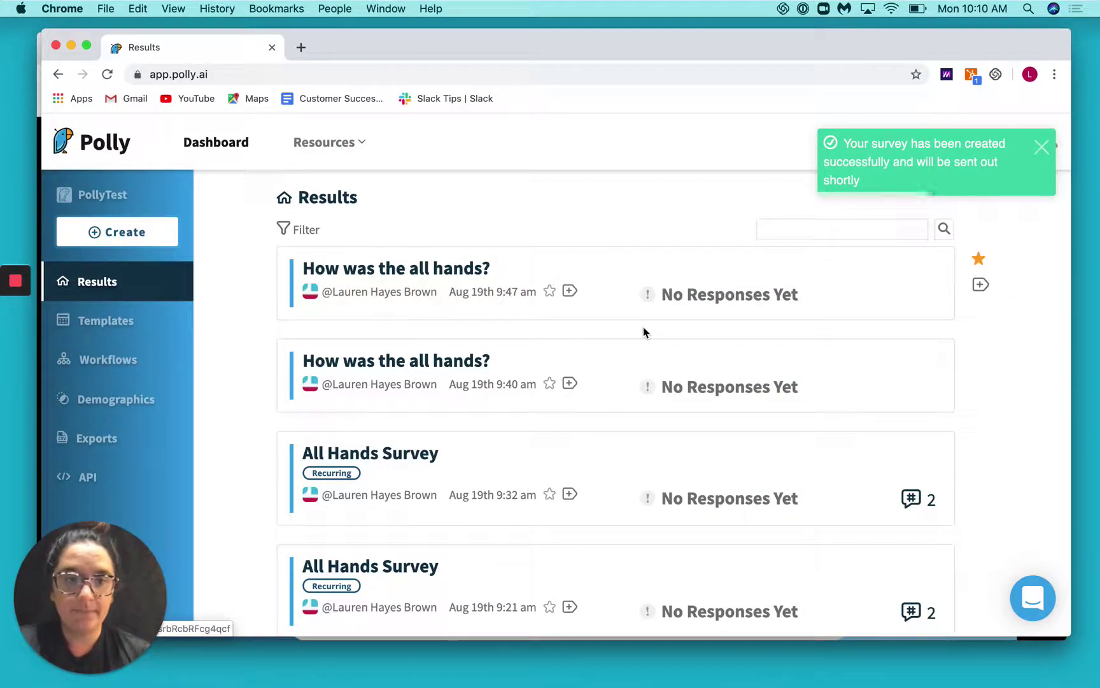
# Switch to the PollyTest workspace in Slack and open the Polly app's messages to view the delivered survey
pyautogui.moveTo(885, 670)
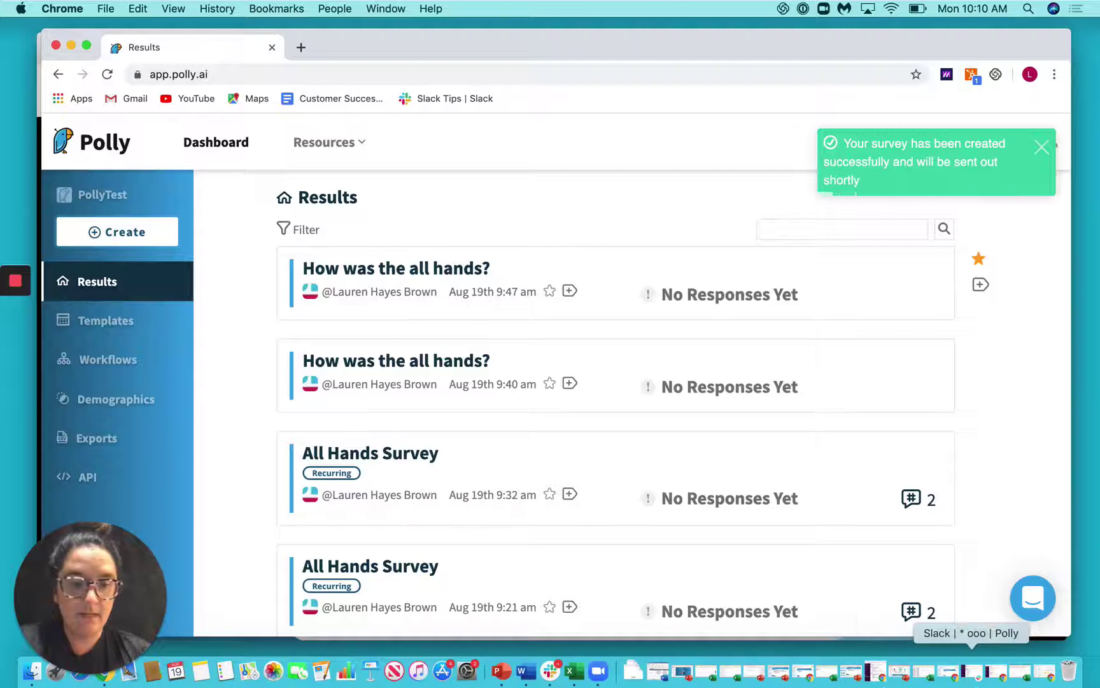
pyautogui.click(996, 669)
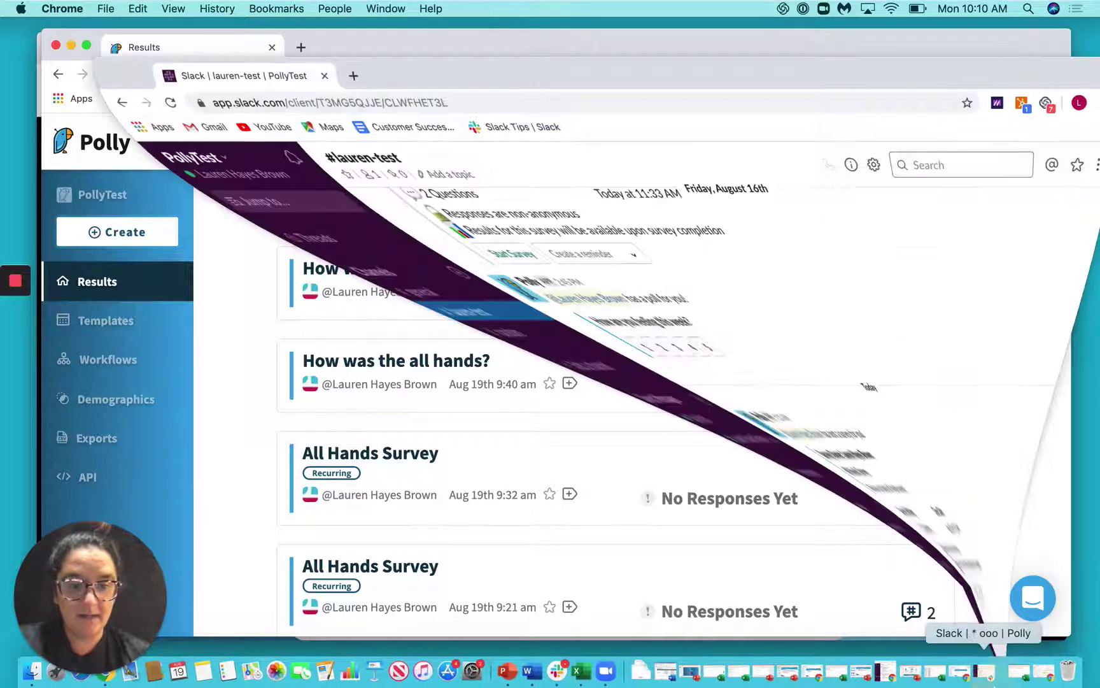
pyautogui.moveTo(430, 160); pyautogui.dragTo(369, 7)
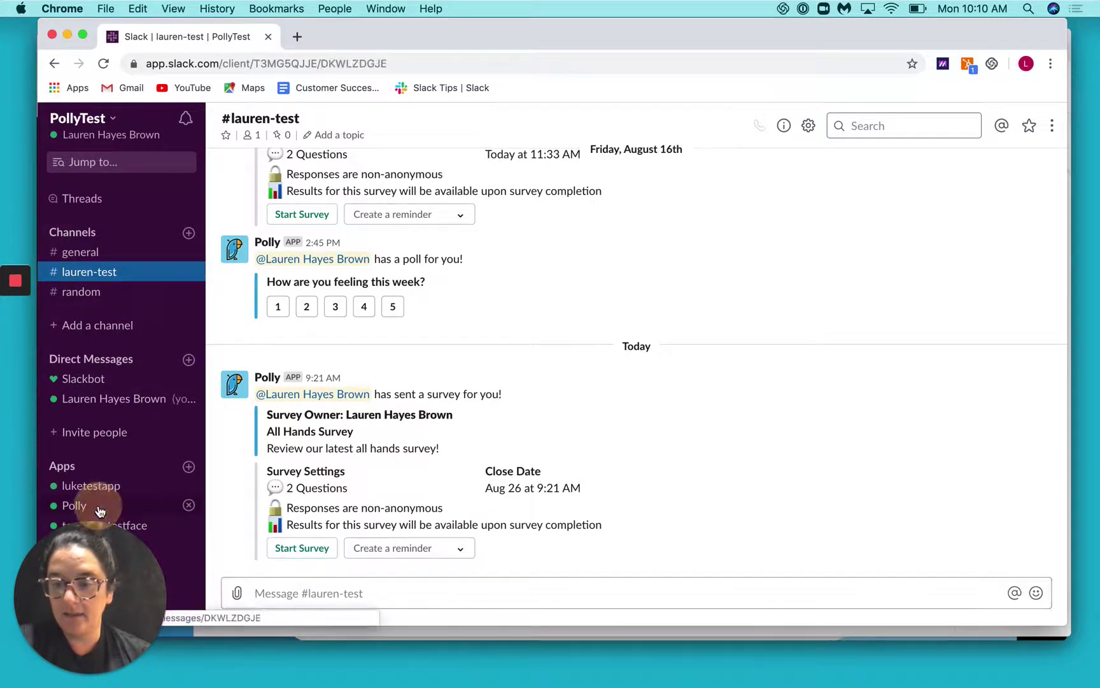
pyautogui.click(99, 511)
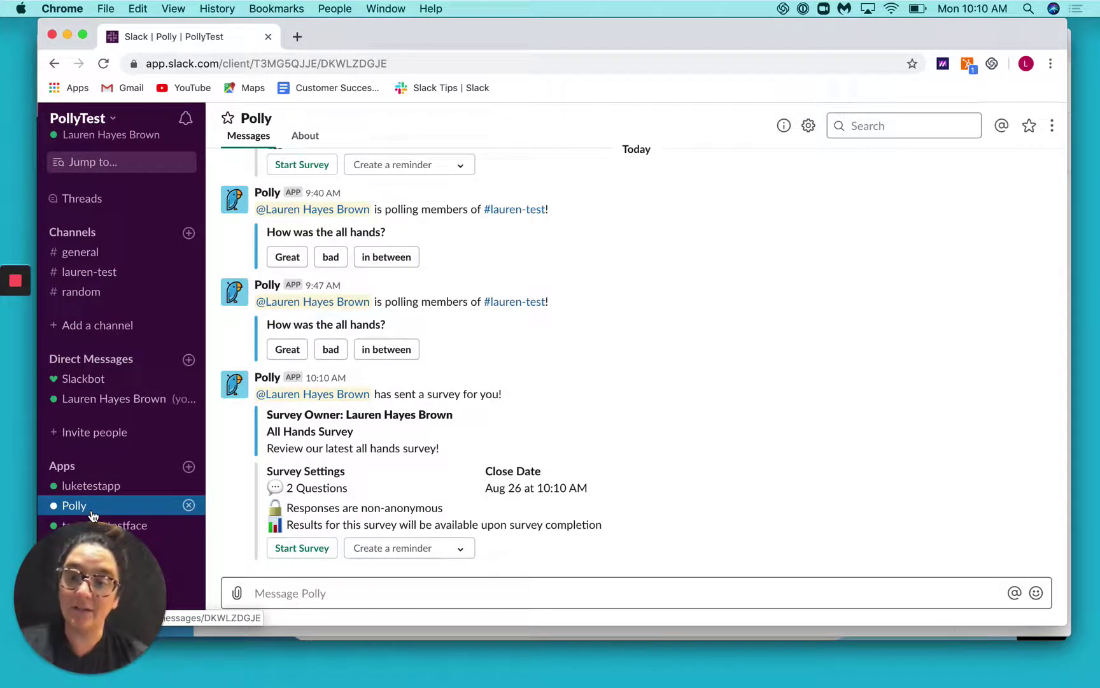
# Minimize the Slack window, return to the Polly Academy Overview slide and reveal its Polly 301 item
pyautogui.click(66, 35)
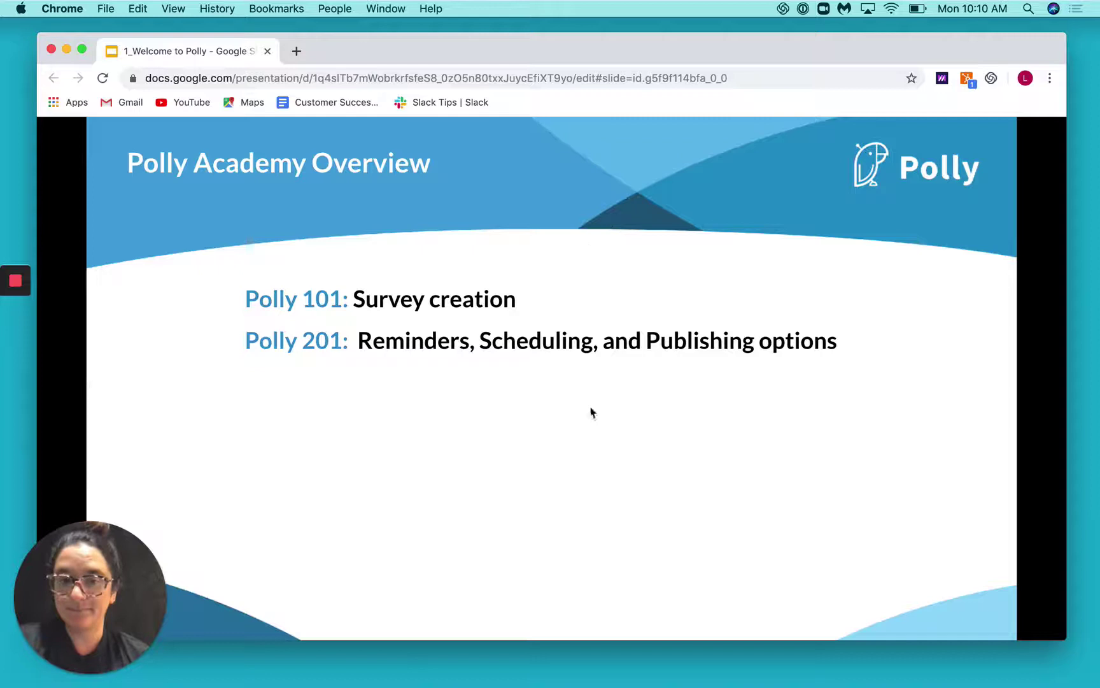
pyautogui.click(591, 412)
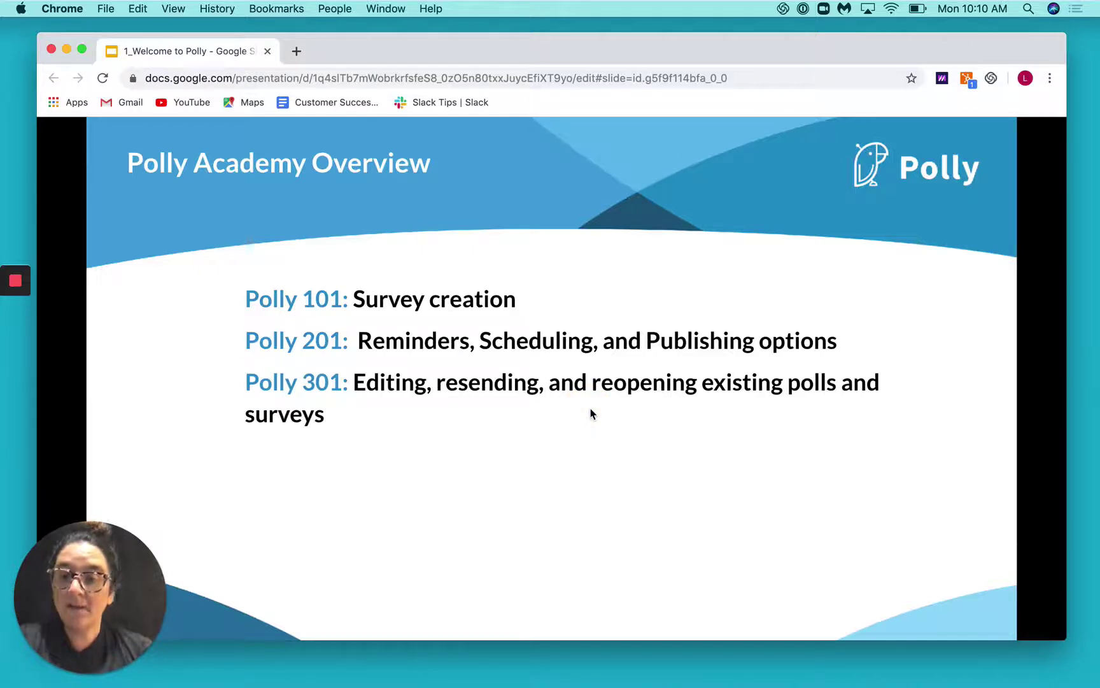